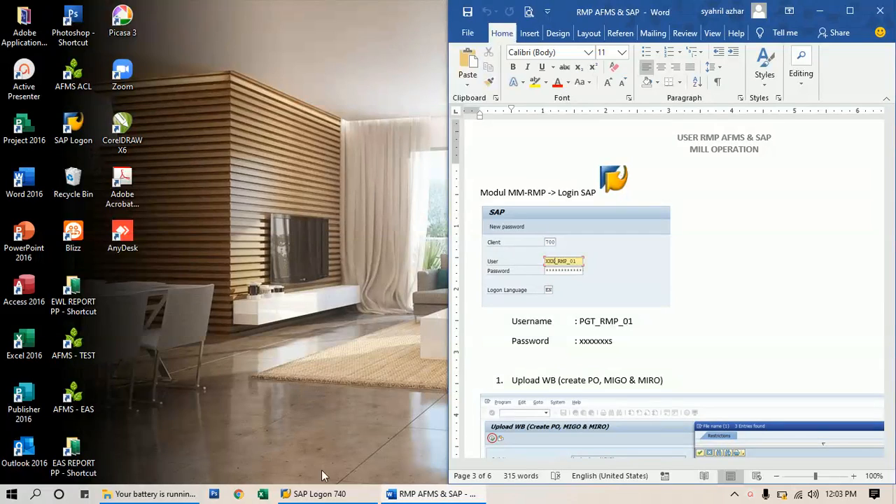
# Open the 2 Q&A connection from SAP Logon and set the logon client to 603
pyautogui.click(351, 499)
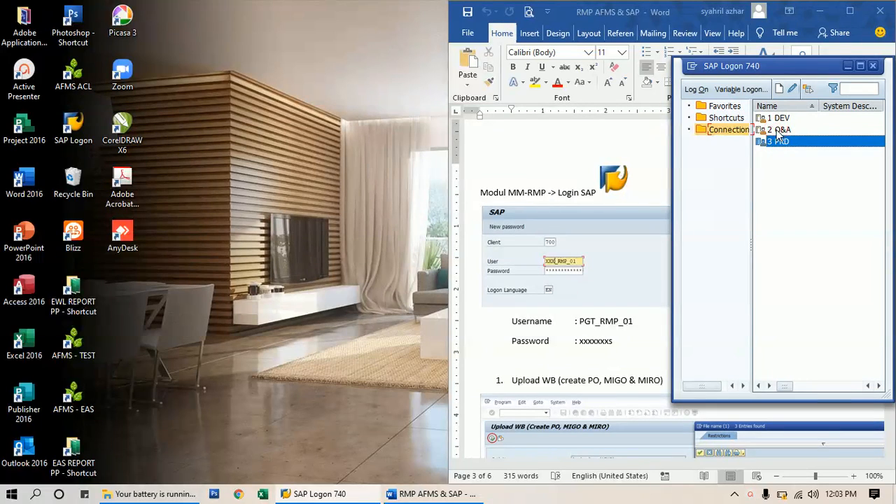
pyautogui.click(780, 131)
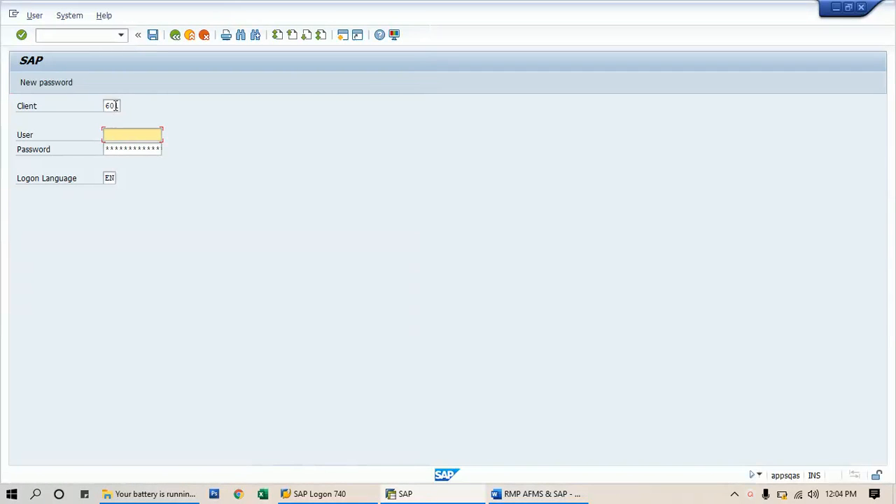
pyautogui.click(114, 106)
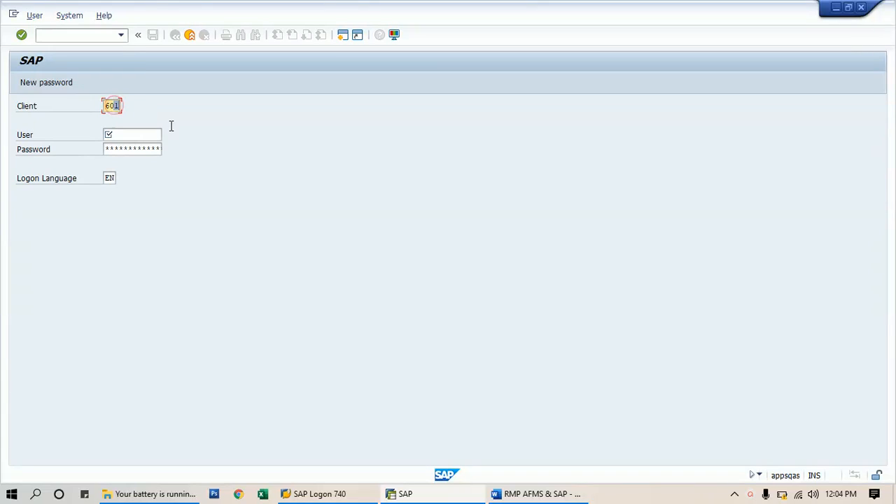
pyautogui.write('603')
# Choose ERA_MDM_03 as the logon user and log on with the account password
pyautogui.click(149, 134)
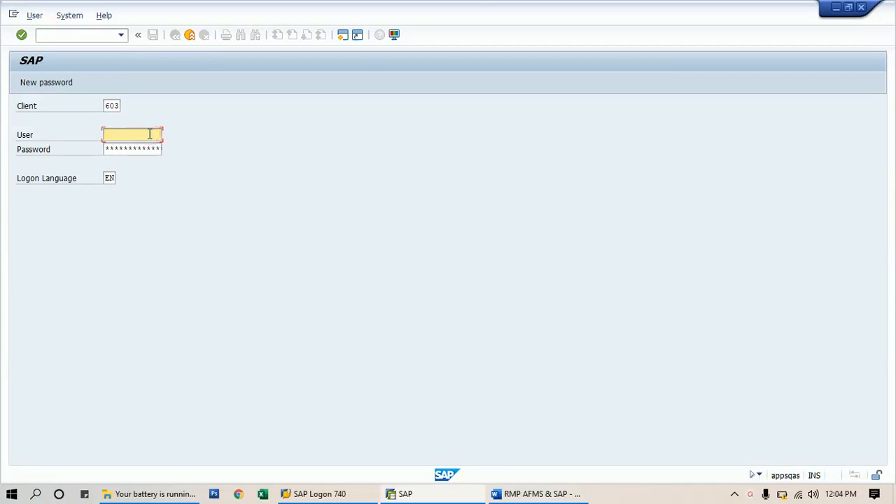
pyautogui.click(149, 134)
pyautogui.press('Down')
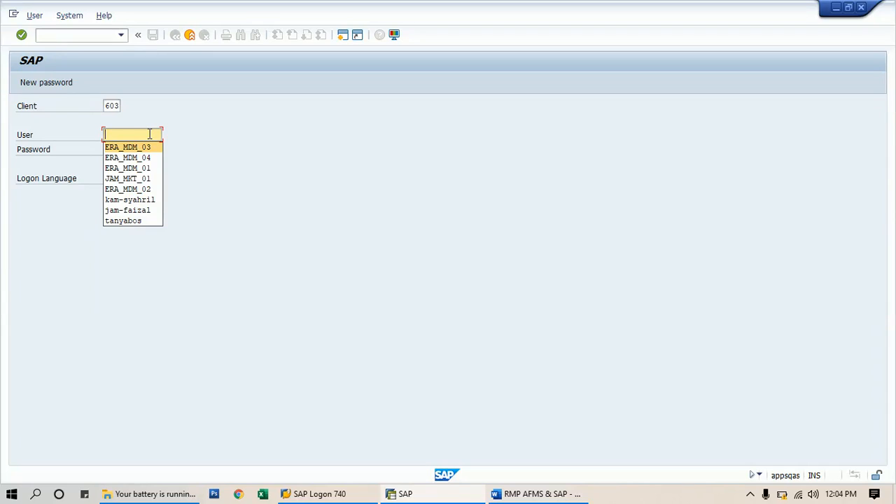
pyautogui.press('Return')
pyautogui.press('Tab')
pyautogui.press('Tab')
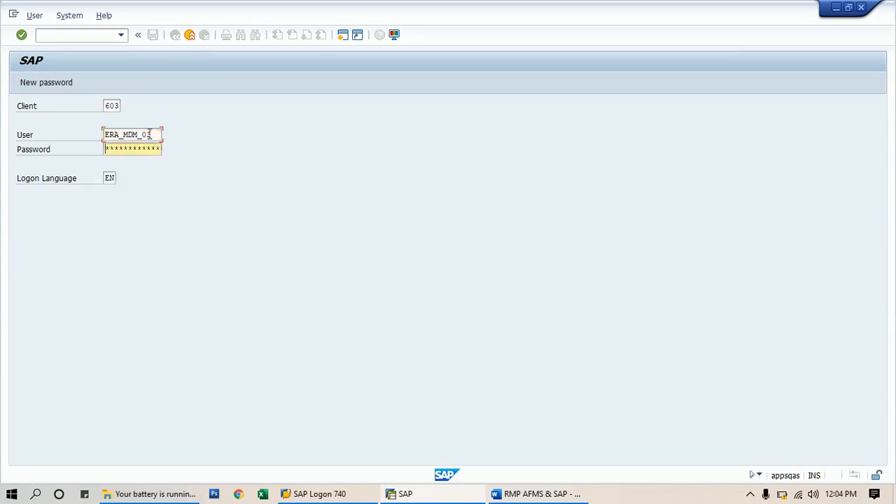
pyautogui.hotkey('shift', 'Tab')
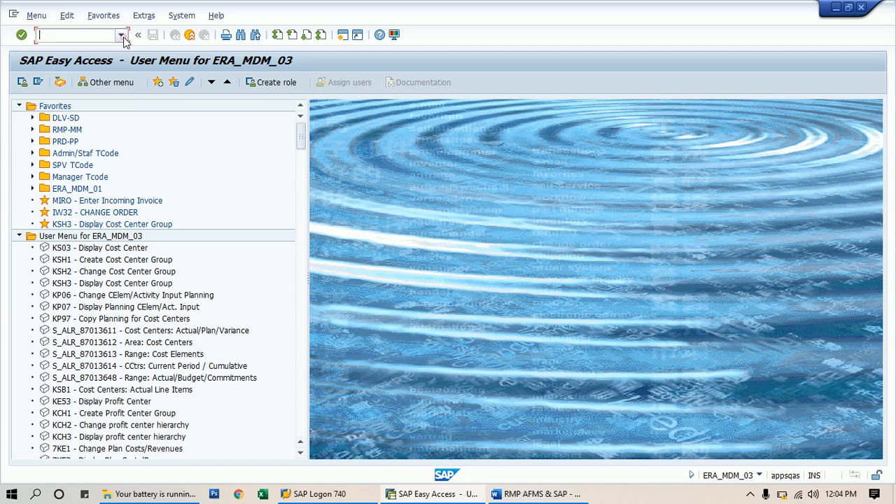
# Run the recently used transaction ZMM_RMP_TBS
pyautogui.click(122, 37)
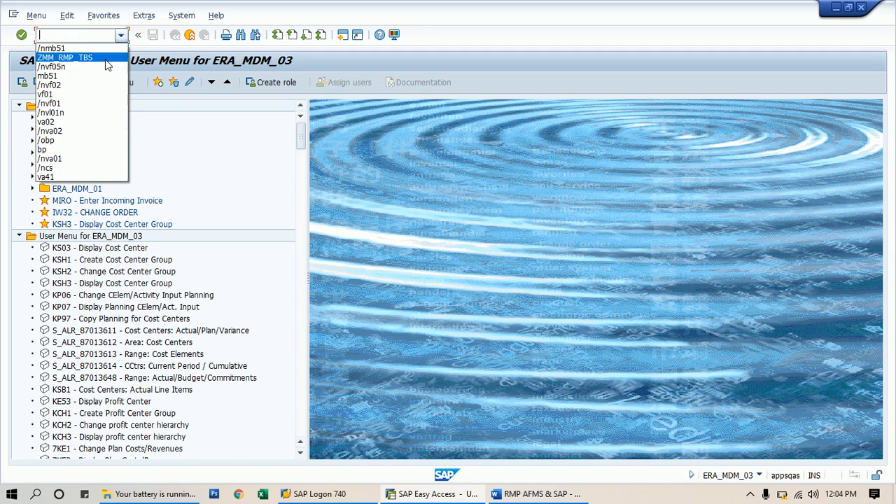
pyautogui.click(105, 58)
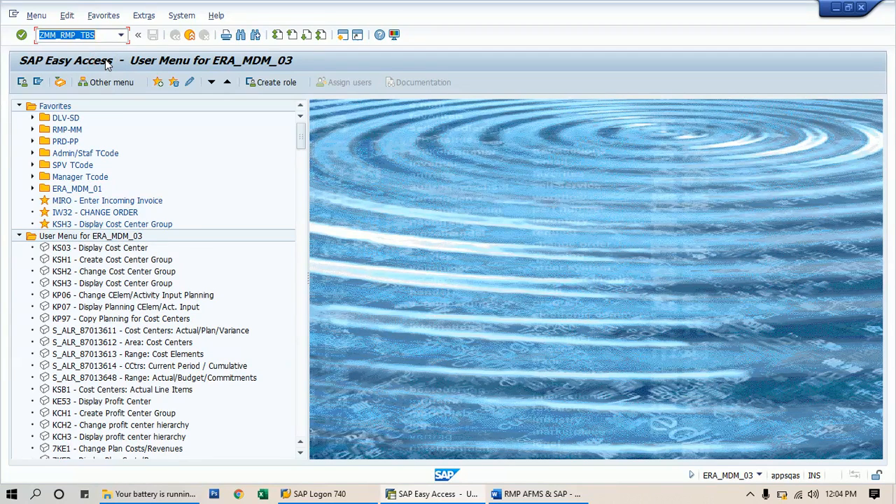
pyautogui.press('Return')
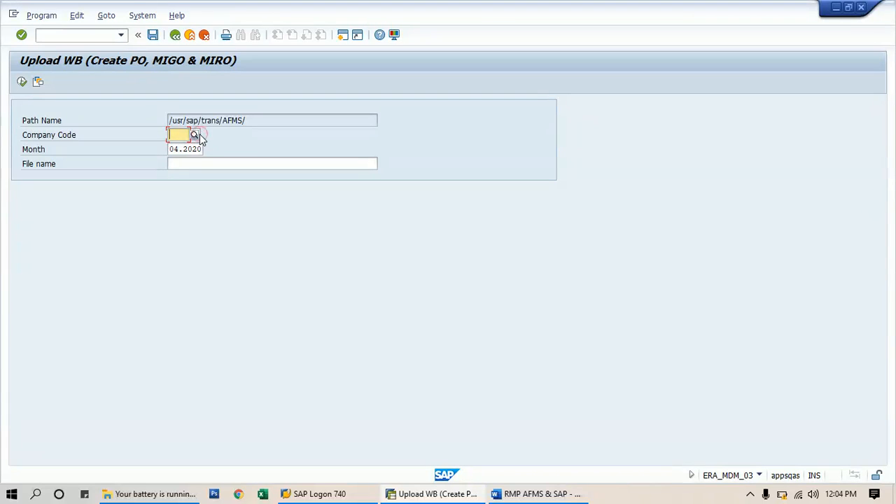
# Set the company code to A300 from the list of available company codes
pyautogui.click(195, 137)
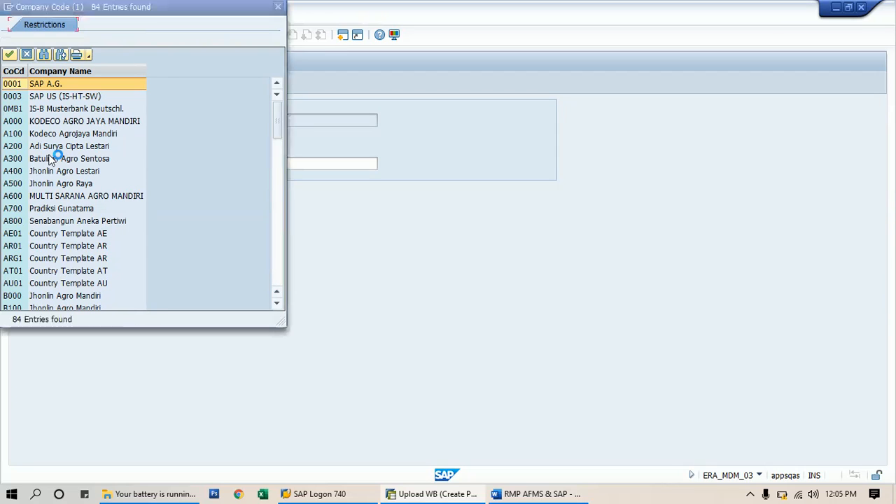
pyautogui.click(49, 160)
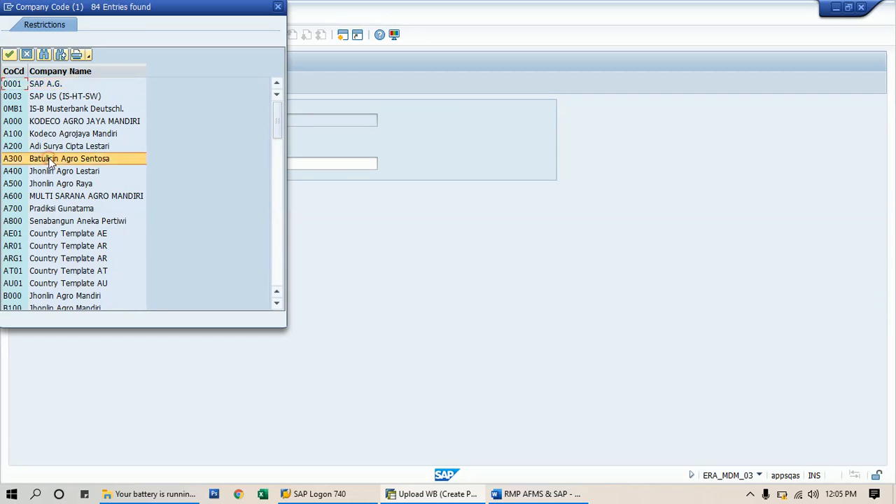
pyautogui.doubleClick(49, 159)
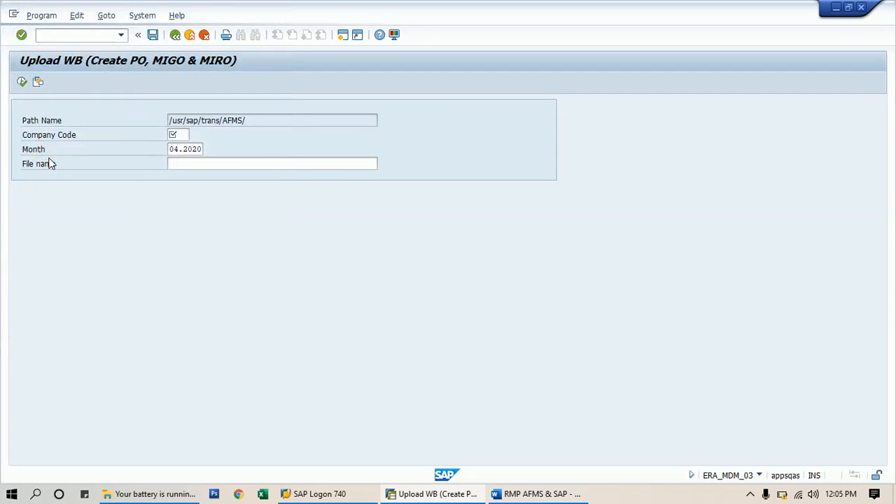
# Choose POWB_A300_01042018.txt as the upload file name and execute the report
pyautogui.click(260, 164)
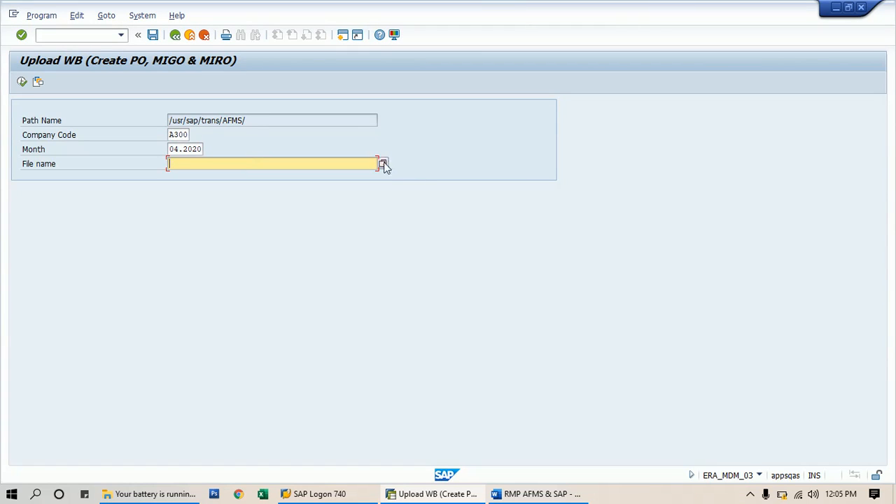
pyautogui.click(383, 164)
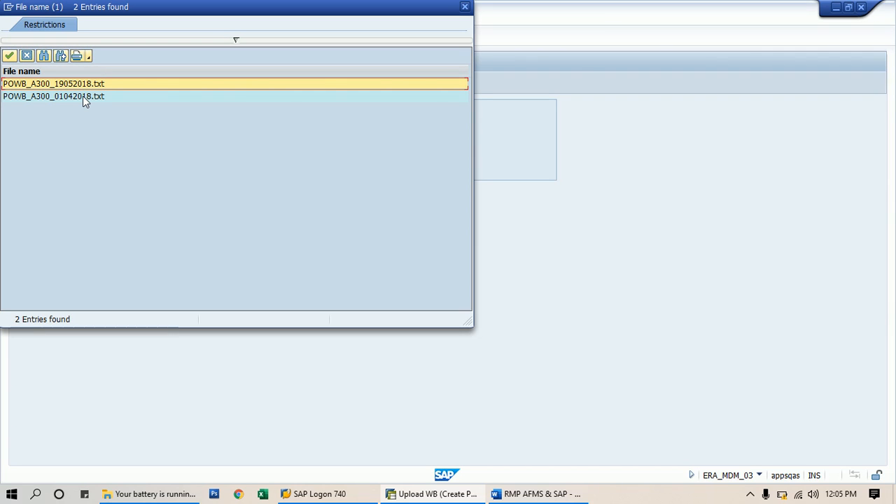
pyautogui.click(82, 96)
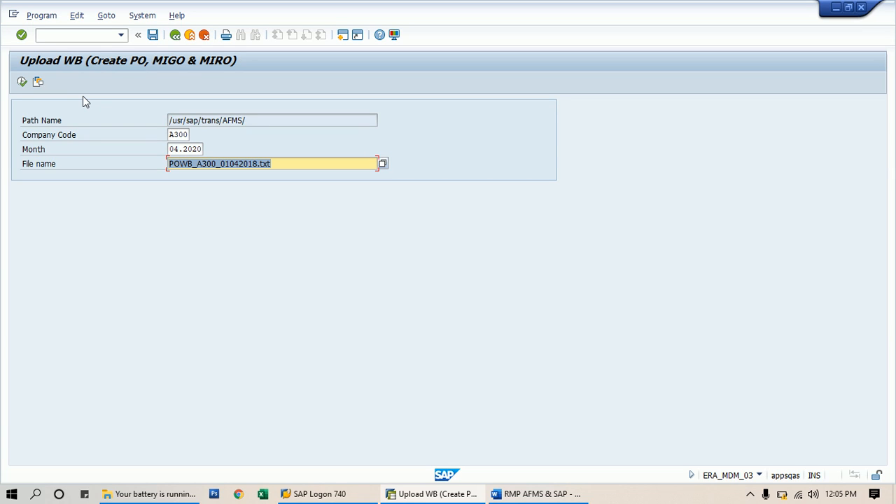
pyautogui.click(22, 82)
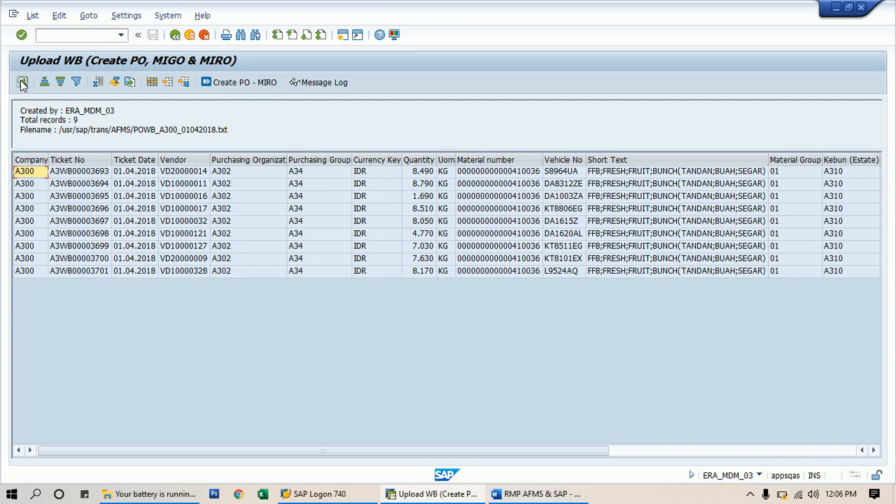
# Examine the uploaded ticket rows across all columns, including net price, total amount and the PO, MIGO and MIRO documents
pyautogui.press('Right')
pyautogui.press('Right')
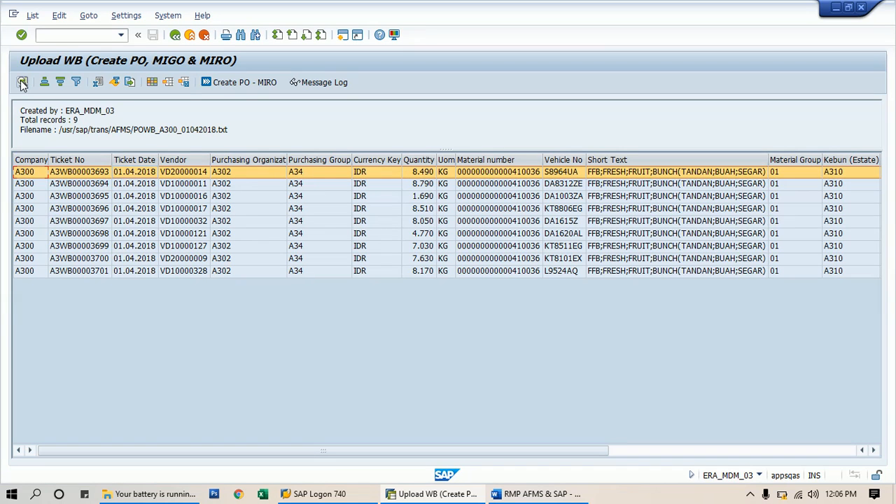
pyautogui.press('Right')
pyautogui.press('Right')
pyautogui.press('Right')
pyautogui.press('Right')
pyautogui.press('Right')
pyautogui.press('Right')
pyautogui.press('Right')
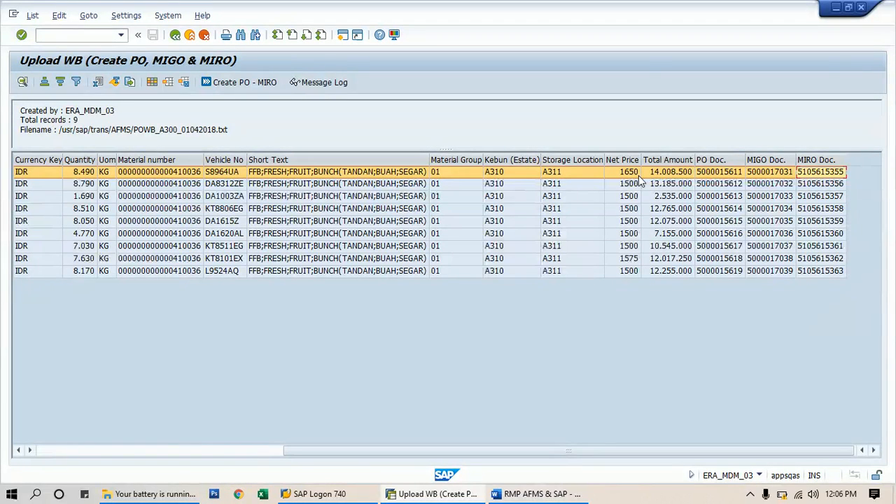
pyautogui.click(639, 181)
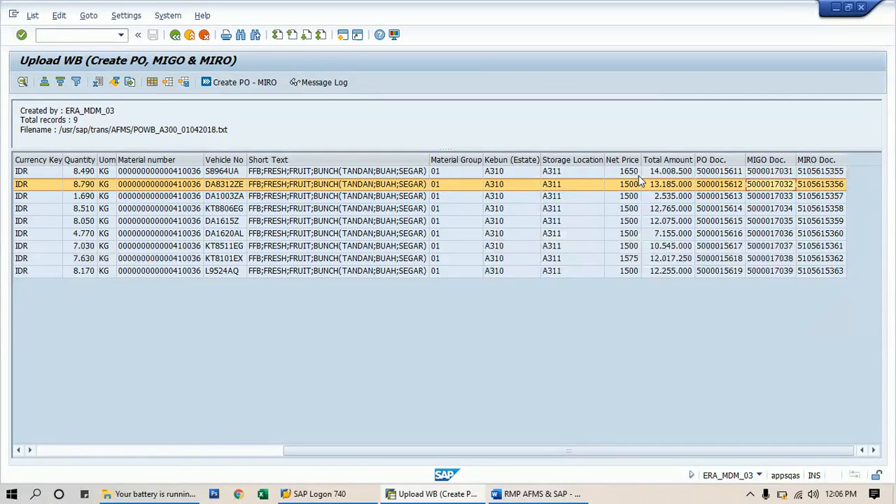
pyautogui.press('Down')
pyautogui.press('Down')
pyautogui.press('Down')
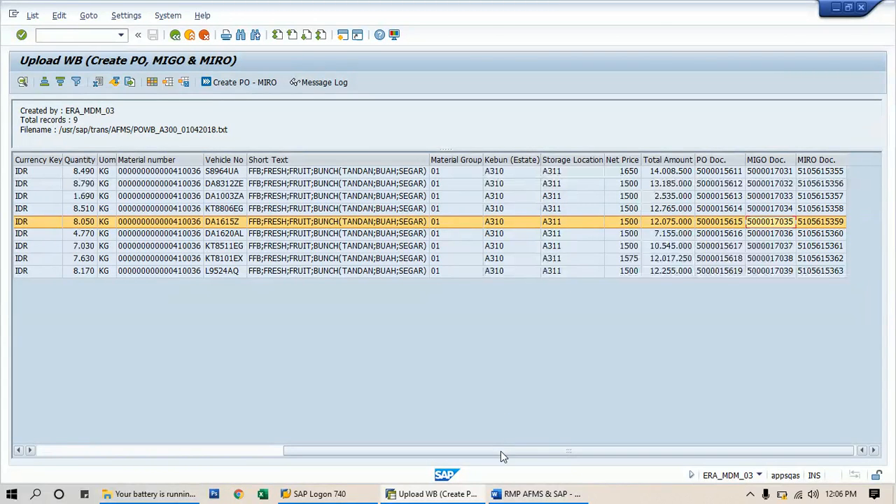
pyautogui.moveTo(500, 451); pyautogui.dragTo(238, 438)
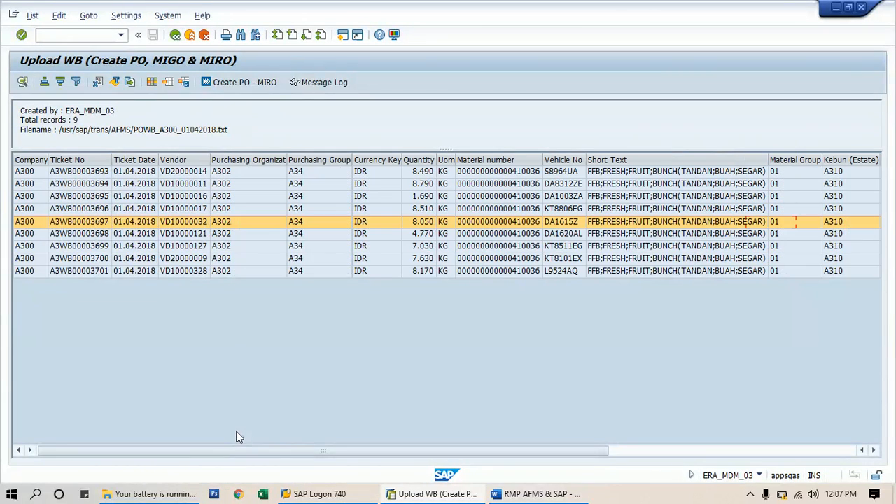
# Review the second ticket's vendor and purchasing fields through to its price and document columns
pyautogui.click(80, 186)
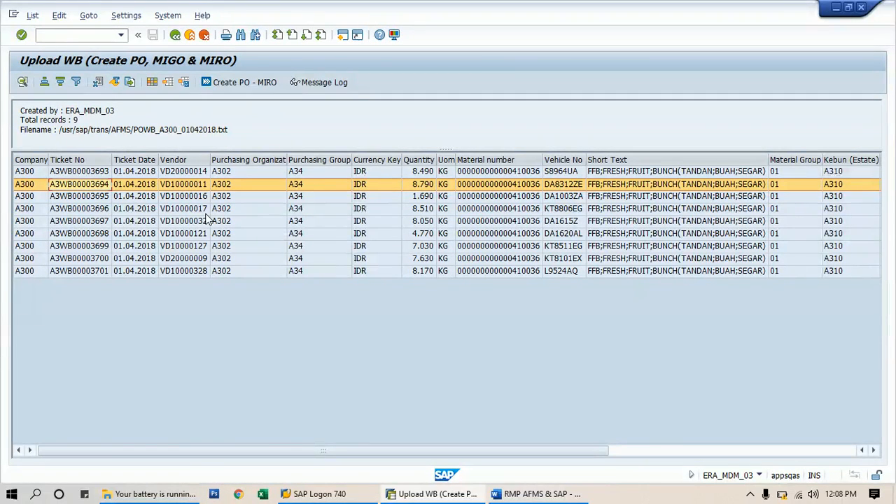
pyautogui.press('Right')
pyautogui.press('Right')
pyautogui.press('Right')
pyautogui.press('Right')
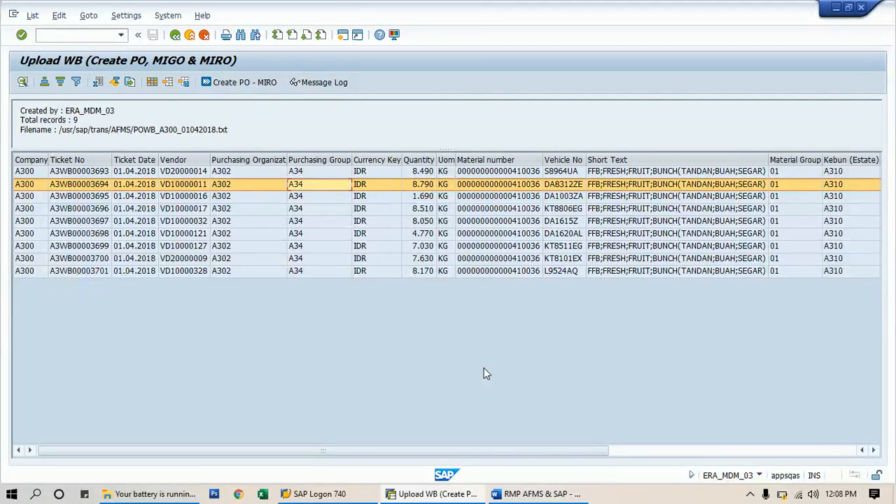
pyautogui.moveTo(523, 451); pyautogui.dragTo(770, 451)
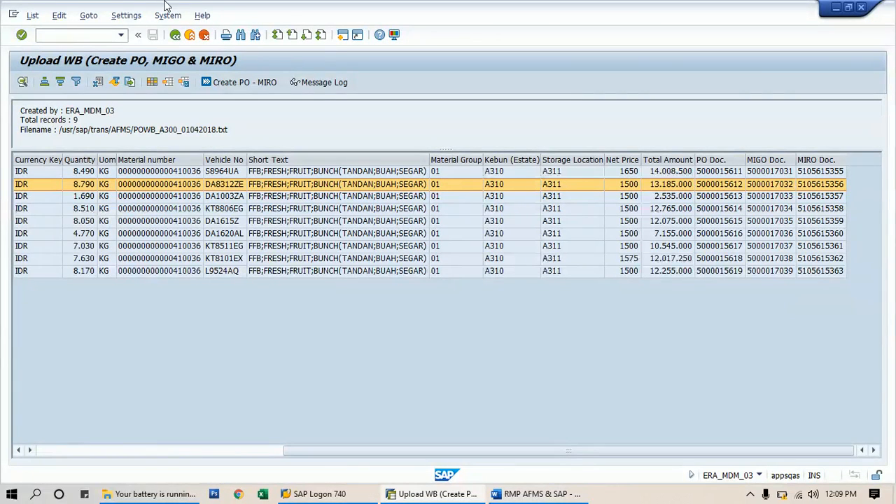
# Switch to the Word guide and copy the t-code ZMM_HARGA_VENDOR from its vendor price section on page 6
pyautogui.click(67, 33)
pyautogui.click(567, 494)
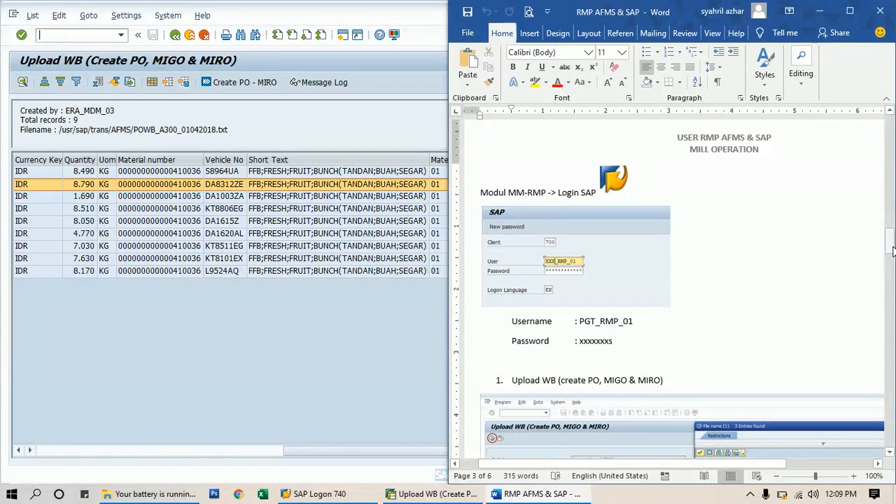
pyautogui.moveTo(891, 245); pyautogui.dragTo(891, 246)
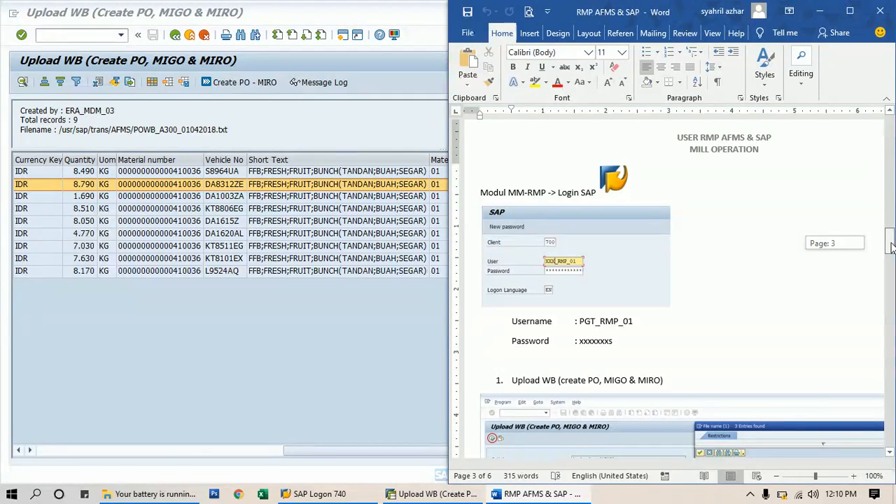
pyautogui.moveTo(892, 247); pyautogui.dragTo(889, 413)
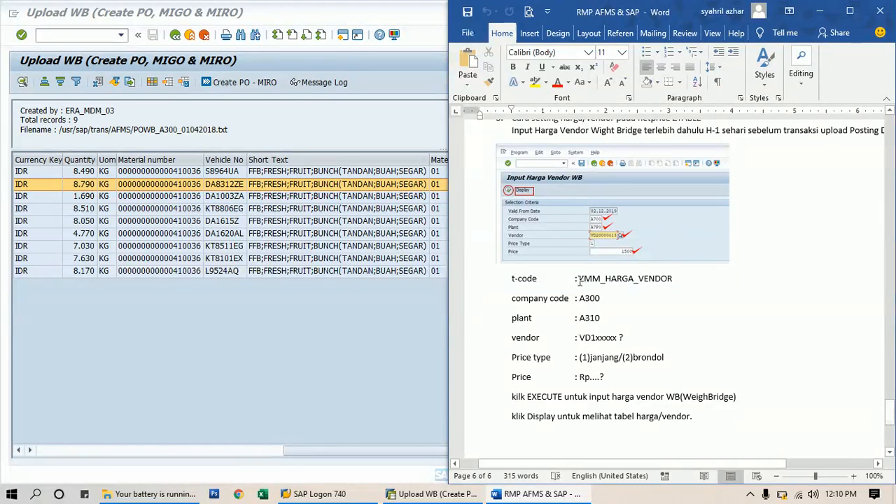
pyautogui.moveTo(578, 279); pyautogui.dragTo(675, 274)
pyautogui.hotkey('ctrl', 'c')
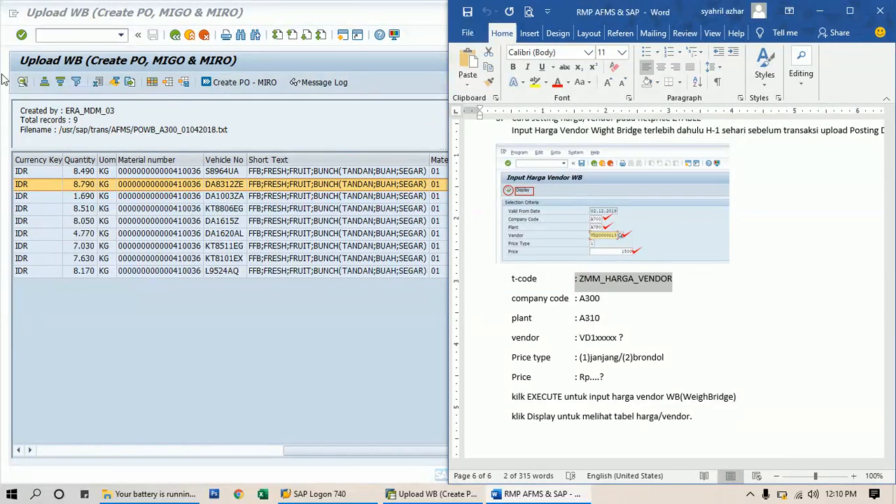
# Back in SAP, run transaction ZMM_HARGA_VENDOR in a separate session using the copied code
pyautogui.click(61, 33)
pyautogui.hotkey('ctrl', 'v')
pyautogui.press('Return')
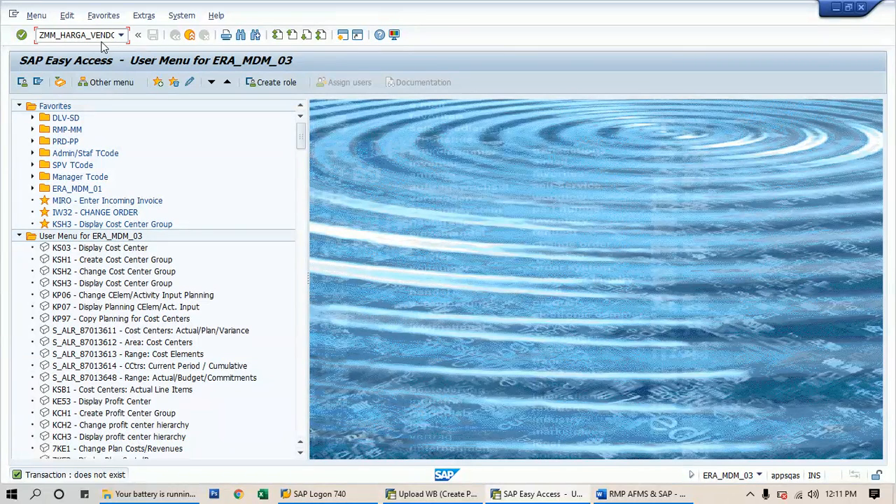
pyautogui.press('Return')
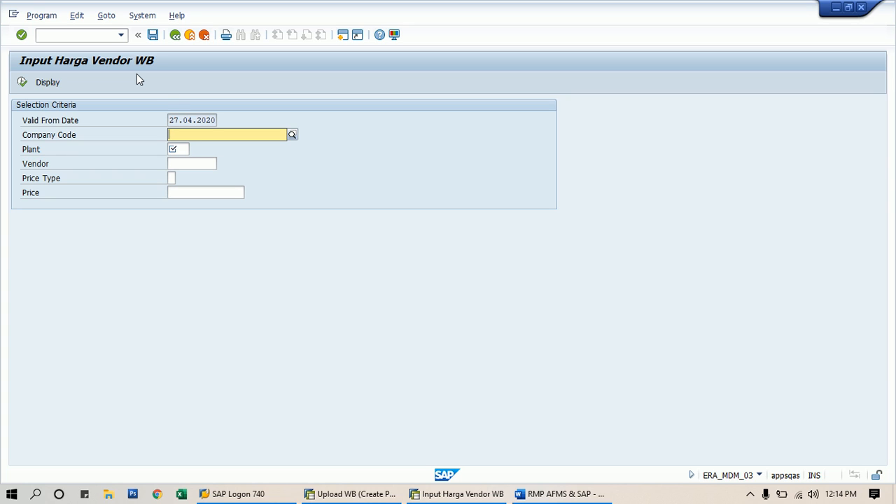
# Set the company code to A300 in the vendor price selection criteria
pyautogui.click(197, 119)
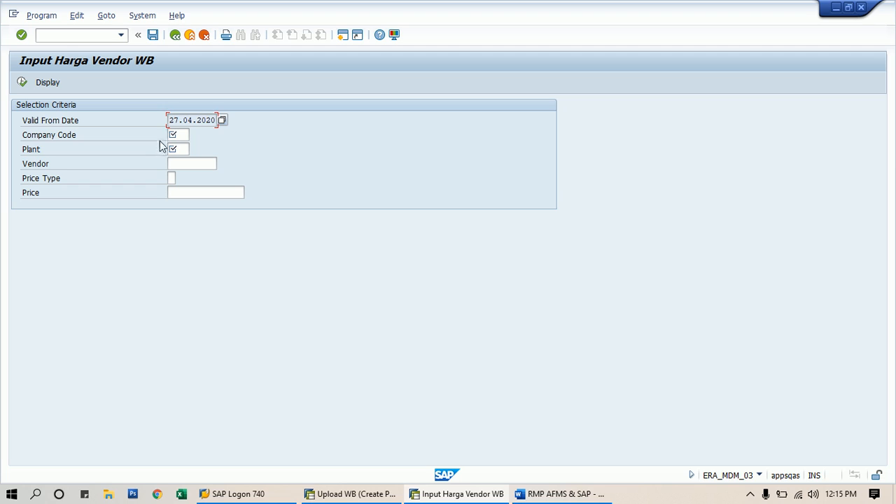
pyautogui.click(179, 134)
pyautogui.click(179, 135)
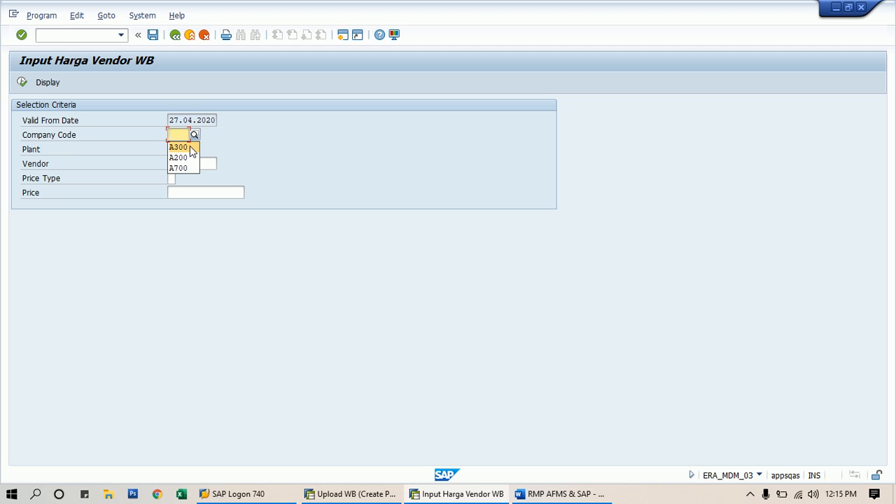
pyautogui.click(189, 148)
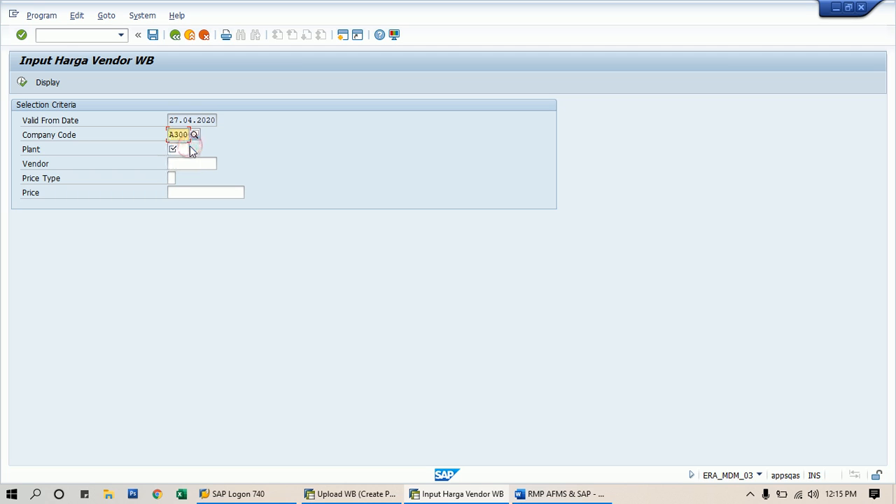
# Set the plant to a310 and, from the vendor codes starting with vd, choose the one for AFCO TOTAL ENGINEERING
pyautogui.click(179, 149)
pyautogui.click(179, 149)
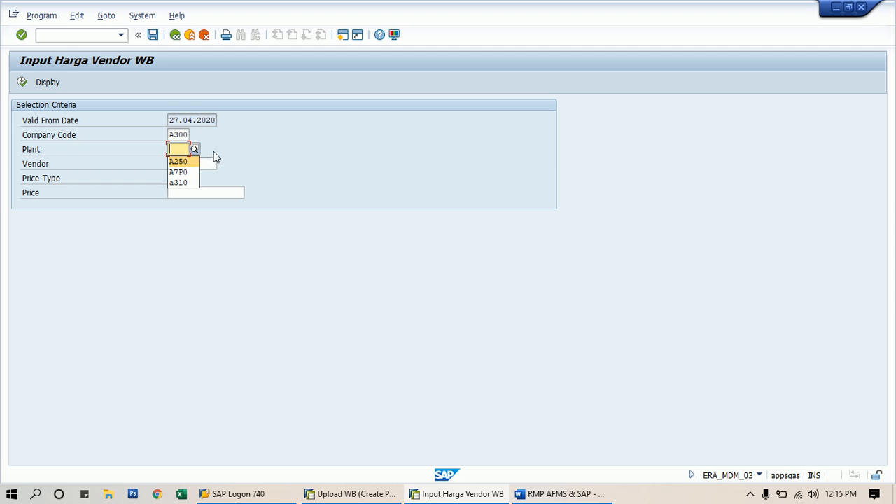
pyautogui.click(186, 182)
pyautogui.click(201, 163)
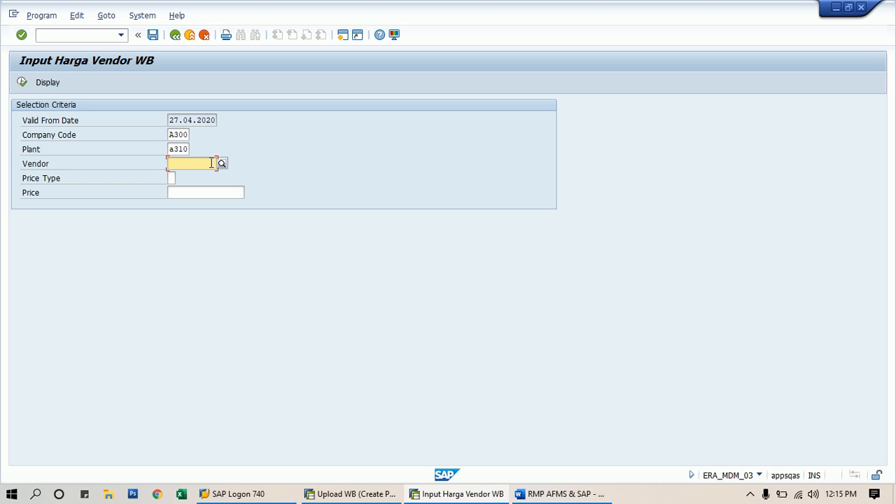
pyautogui.click(223, 164)
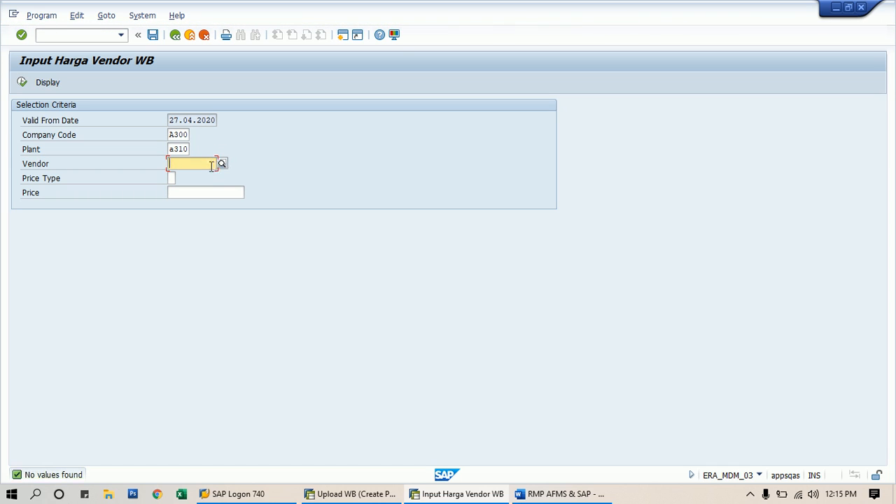
pyautogui.click(207, 163)
pyautogui.write('vd')
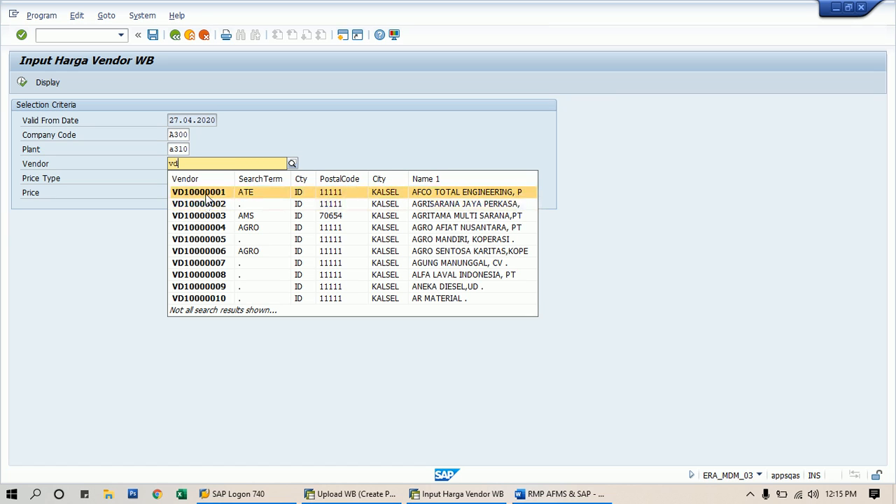
pyautogui.click(206, 198)
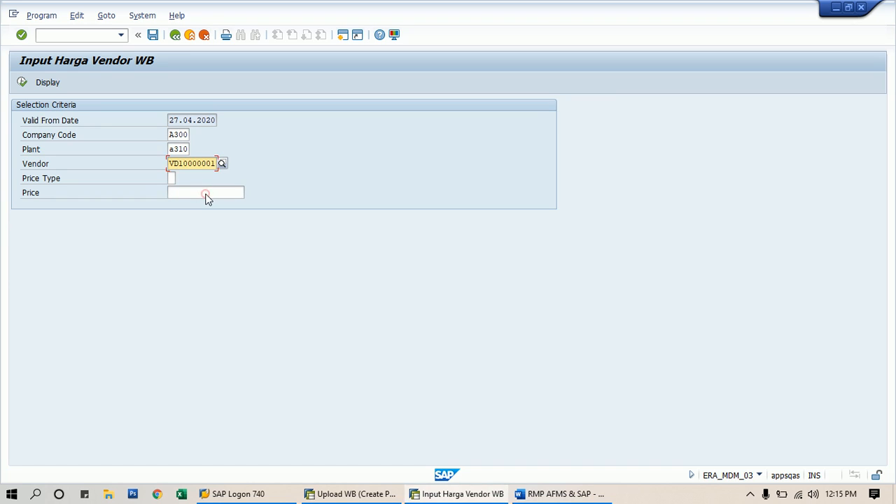
# Set the price type to 1 (Janjang) and enter a price of 1500 for the vendor
pyautogui.click(171, 179)
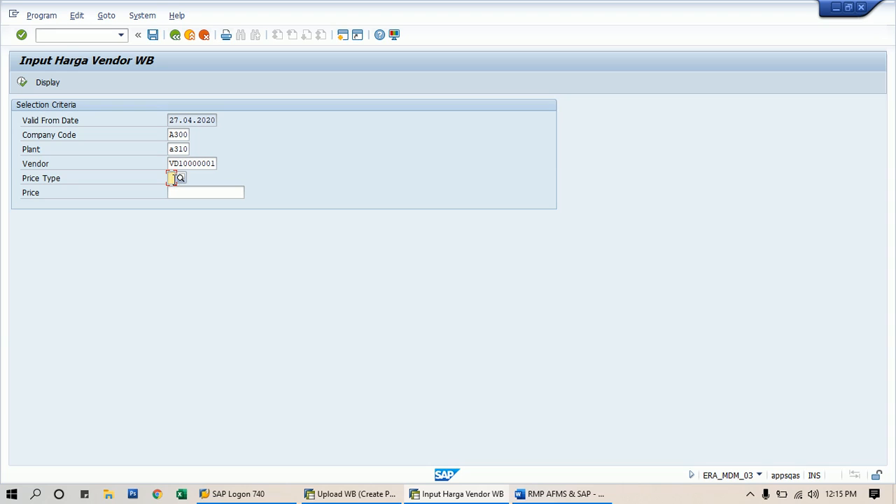
pyautogui.click(182, 180)
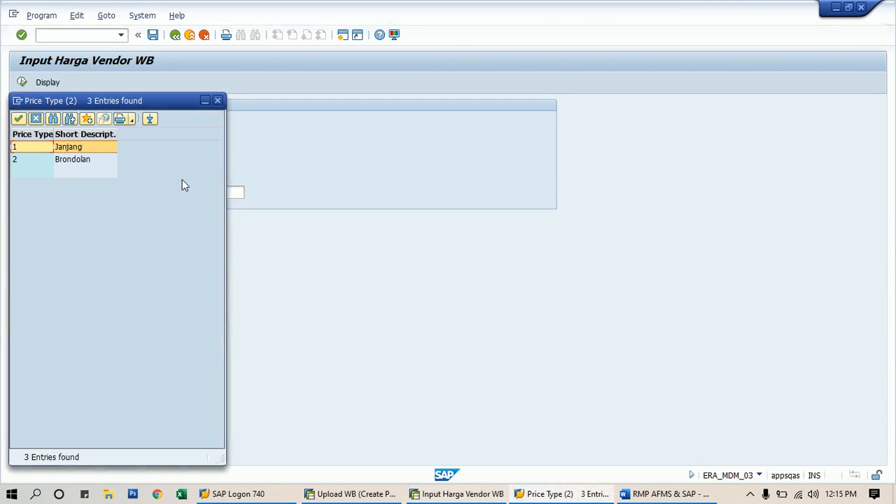
pyautogui.doubleClick(86, 147)
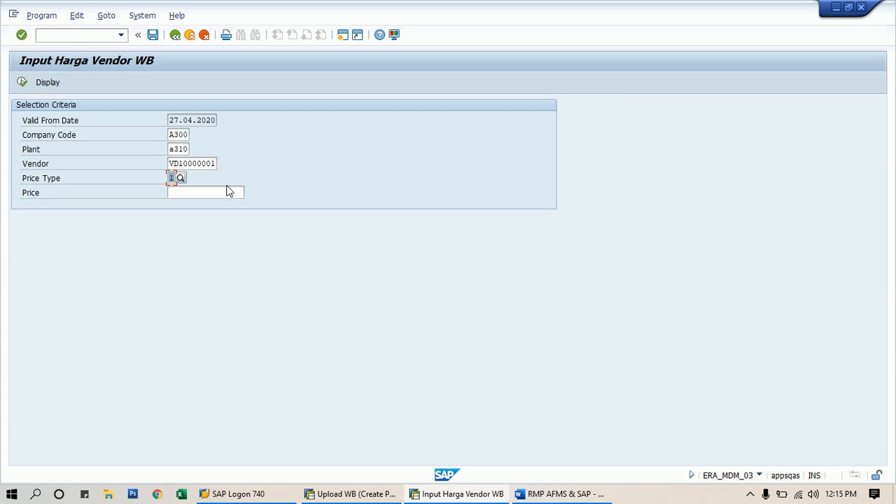
pyautogui.click(227, 188)
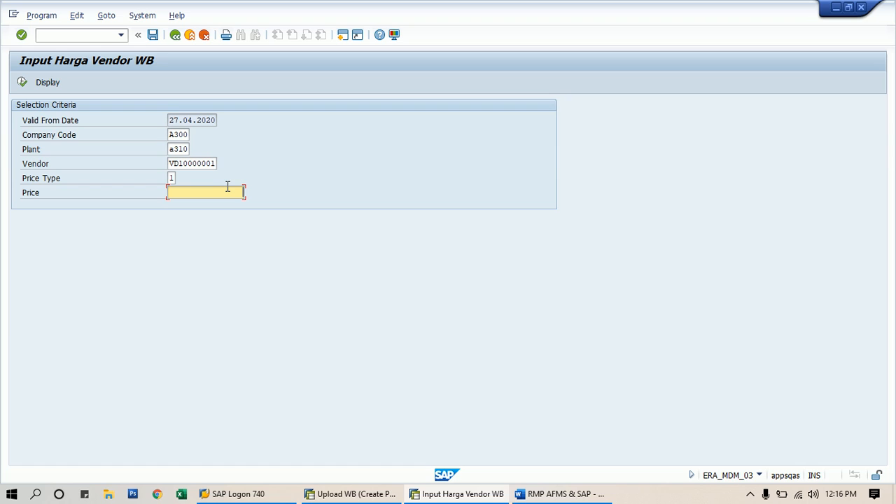
pyautogui.write('1500')
pyautogui.press('Return')
# Display the existing vendor prices for company A300 and plant A310, review the list to its end, and close it
pyautogui.click(47, 84)
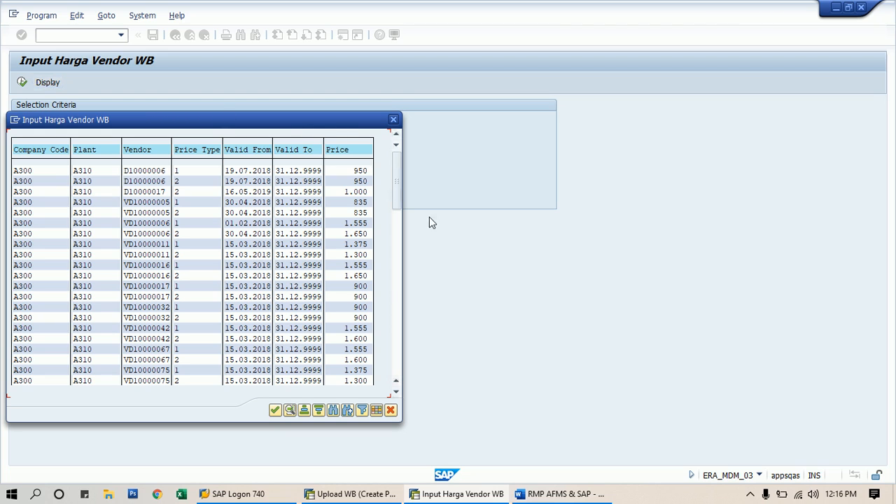
pyautogui.click(395, 180)
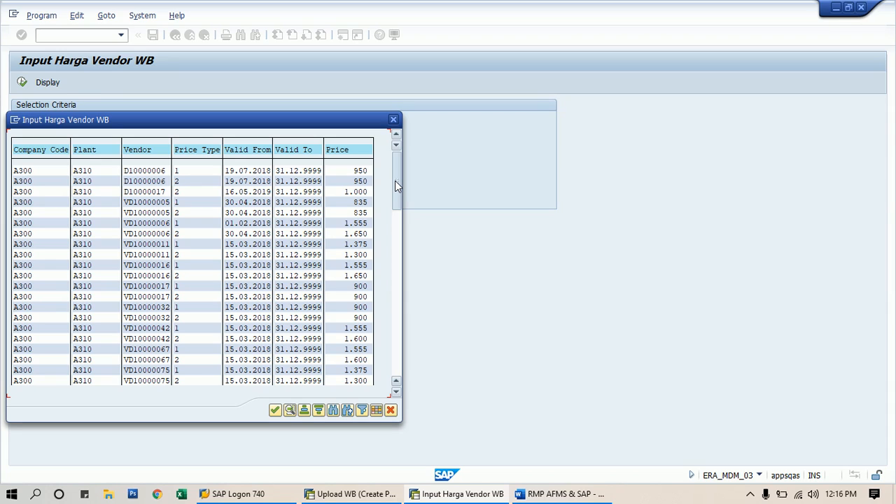
pyautogui.moveTo(395, 181); pyautogui.dragTo(399, 371)
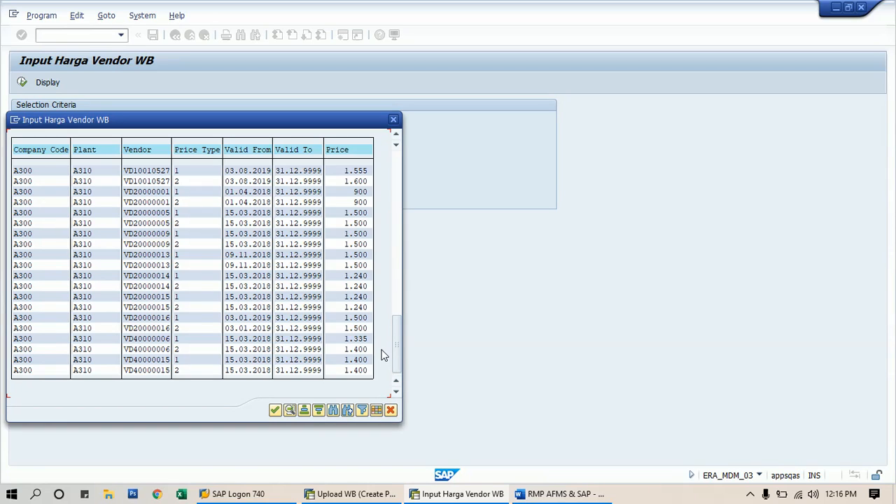
pyautogui.click(392, 117)
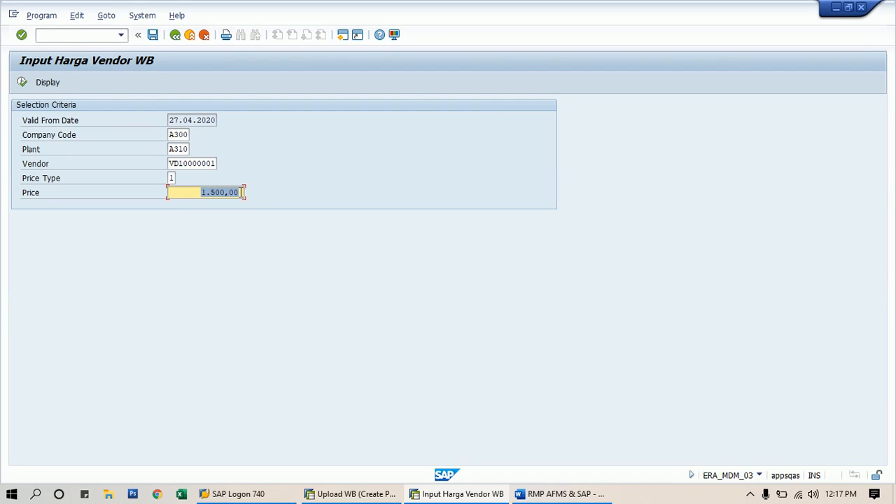
# Execute the vendor price entry with the completed selection criteria
pyautogui.click(230, 193)
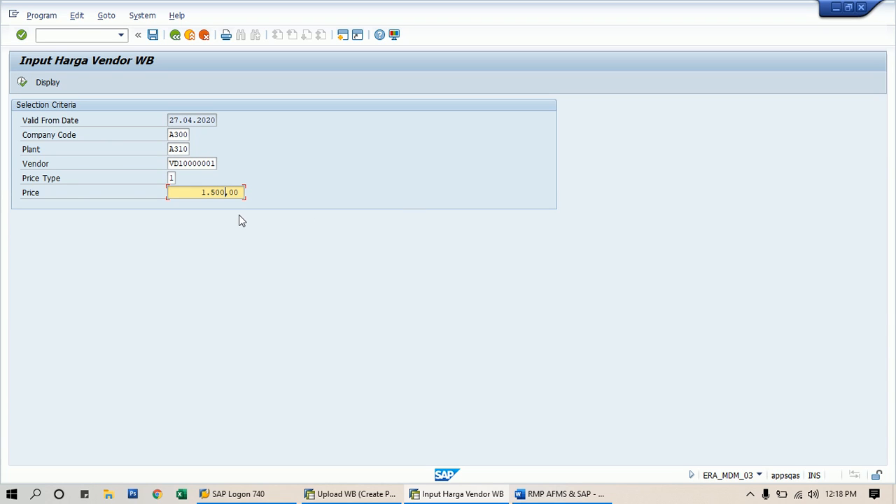
pyautogui.click(22, 83)
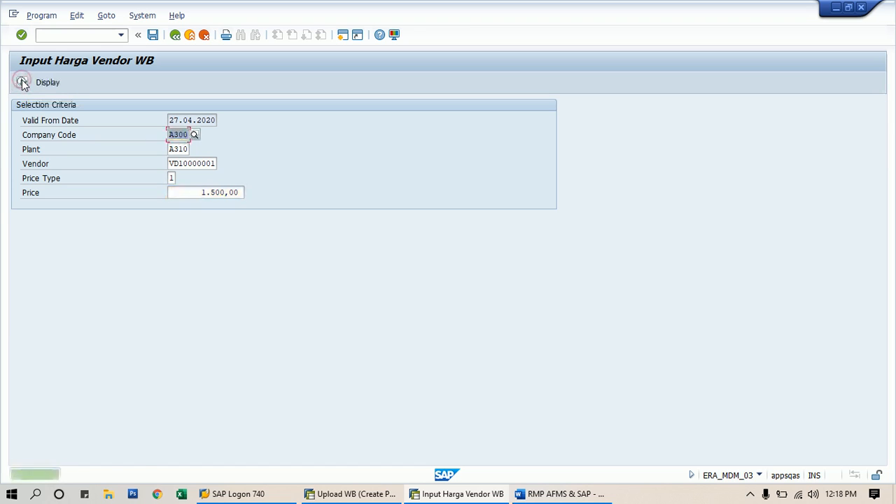